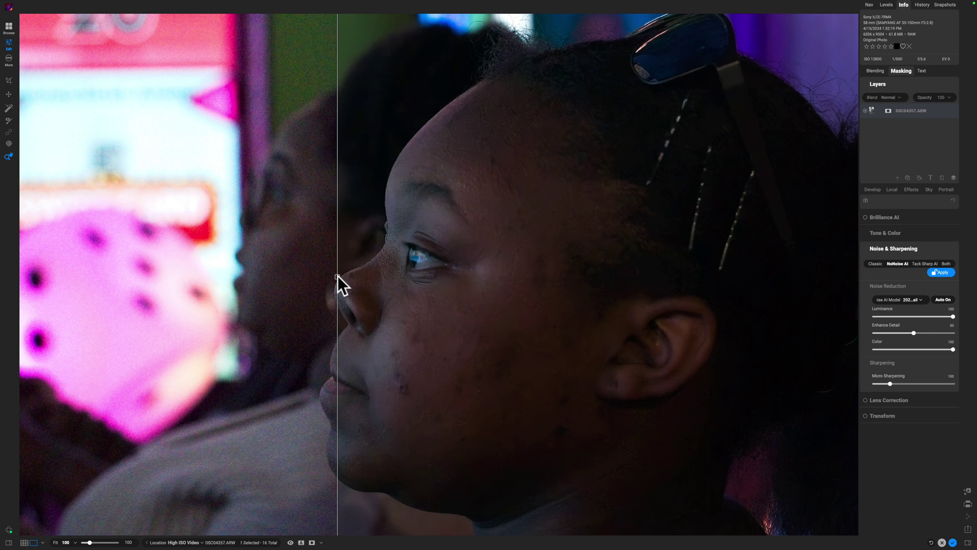
# - Slide the before/after split across the face, then pan the zoomed portrait to compare detail
pyautogui.moveTo(338, 276); pyautogui.dragTo(60, 277)
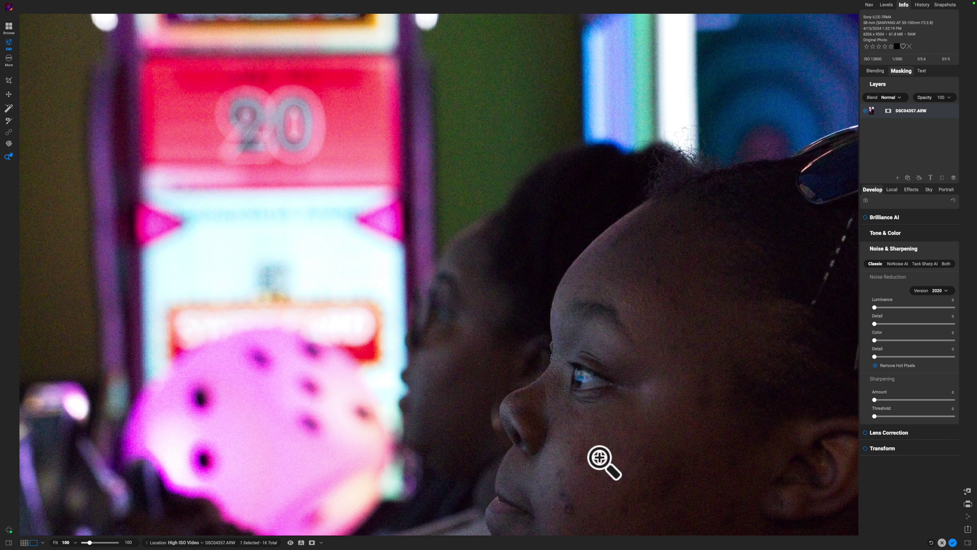
pyautogui.moveTo(602, 462); pyautogui.dragTo(438, 251)
pyautogui.moveTo(630, 308); pyautogui.dragTo(462, 142)
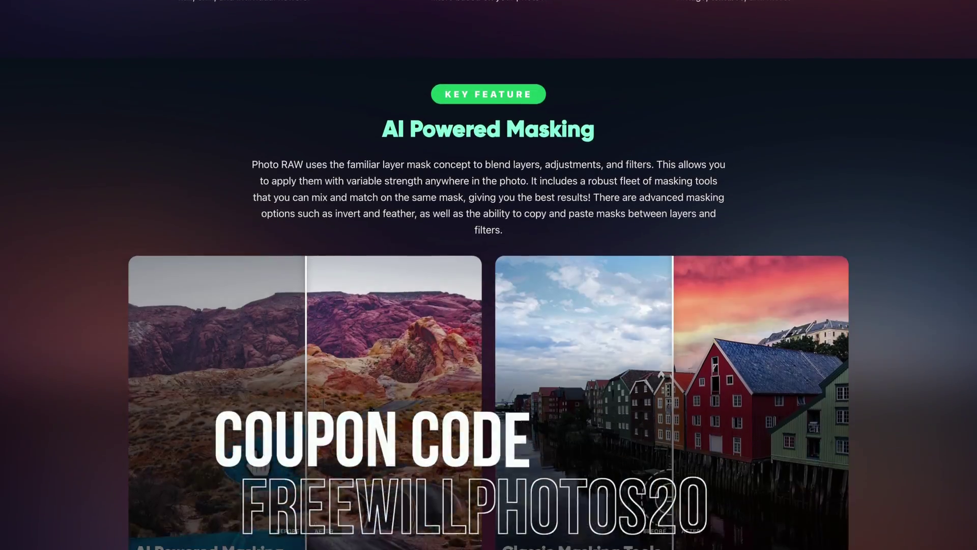
# - Scroll the ON1 Photo RAW product page down to the Frequently Asked Questions section
pyautogui.scroll(-8, 488, 275)
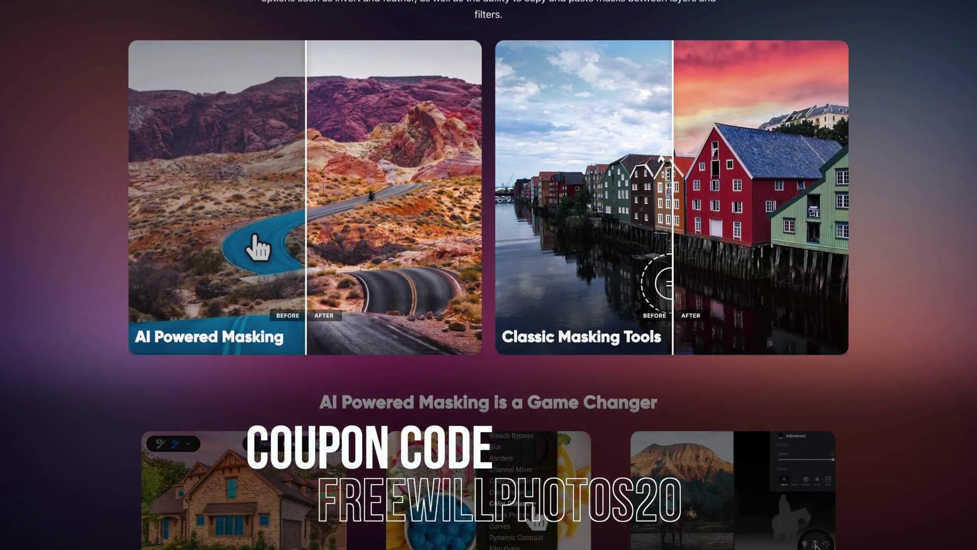
pyautogui.scroll(-8, 488, 275)
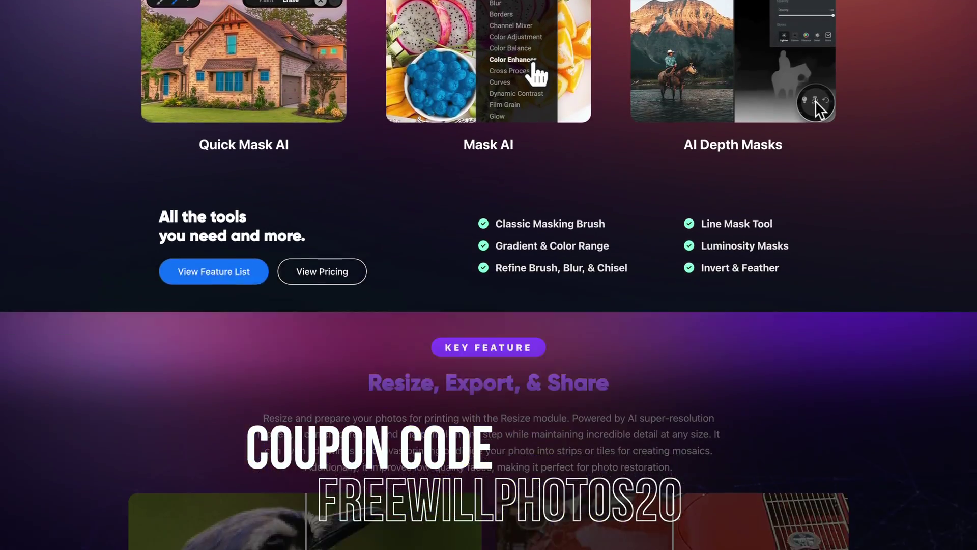
pyautogui.scroll(-8, 488, 274)
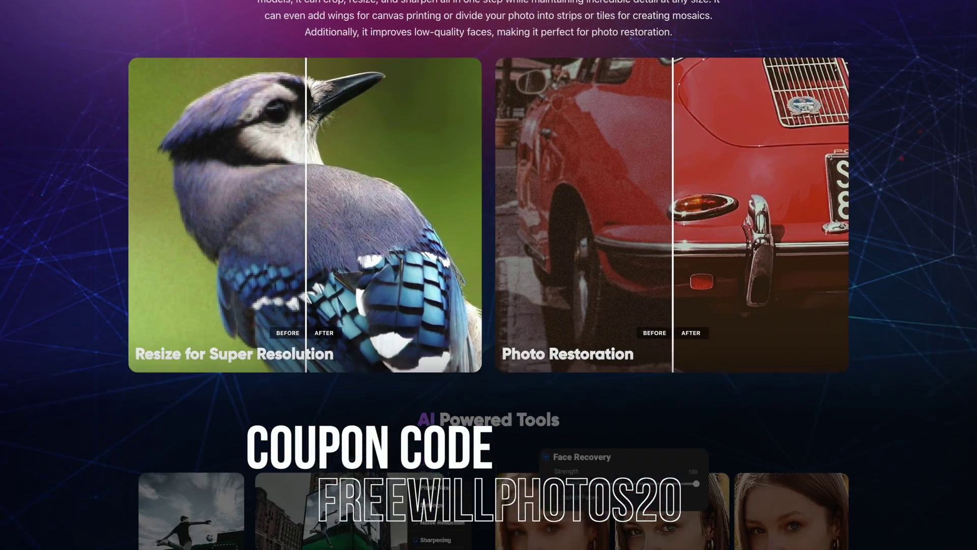
pyautogui.scroll(-8, 489, 275)
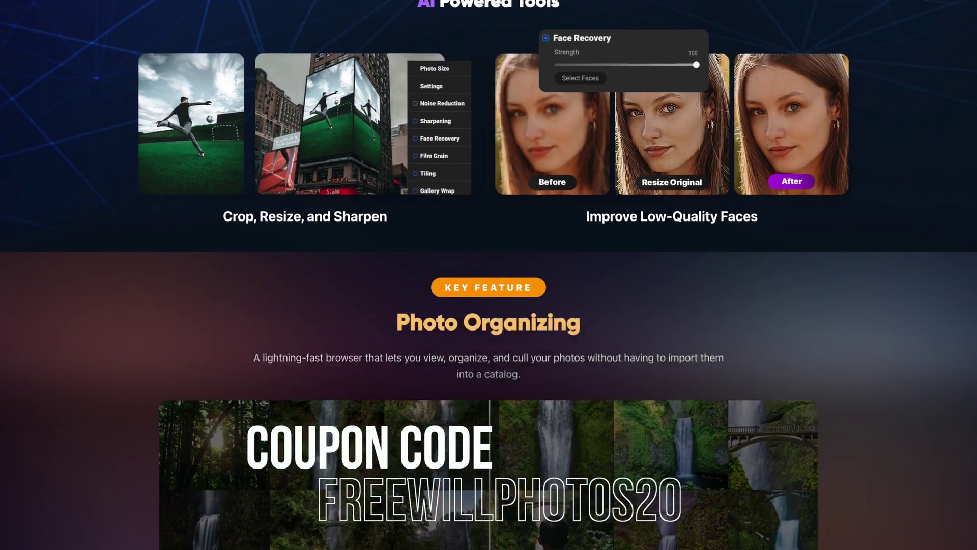
pyautogui.scroll(-8, 489, 274)
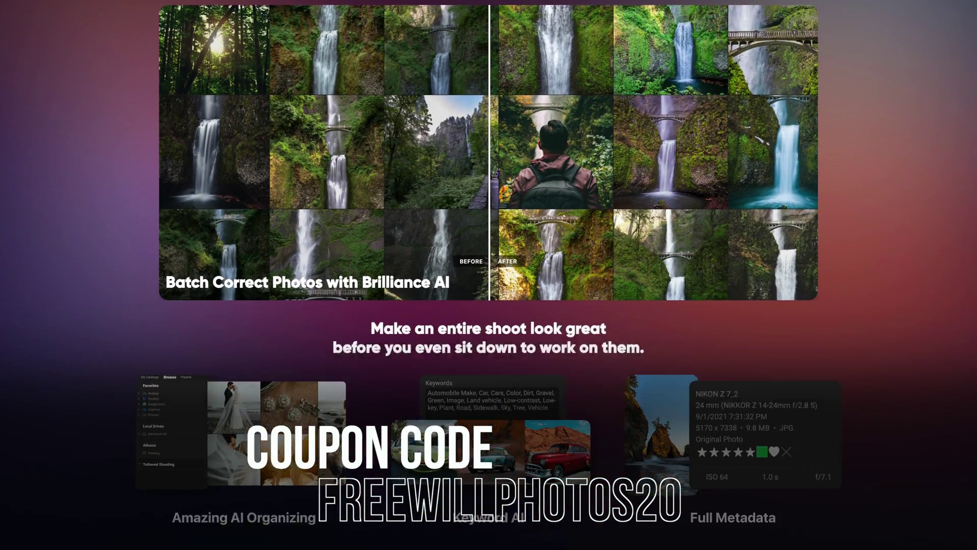
pyautogui.scroll(-7, 488, 275)
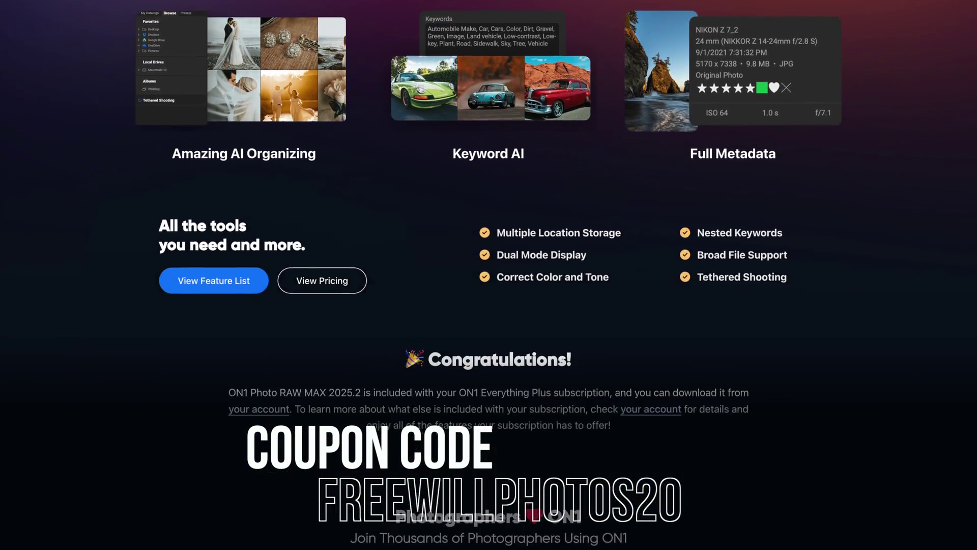
pyautogui.scroll(-6, 489, 275)
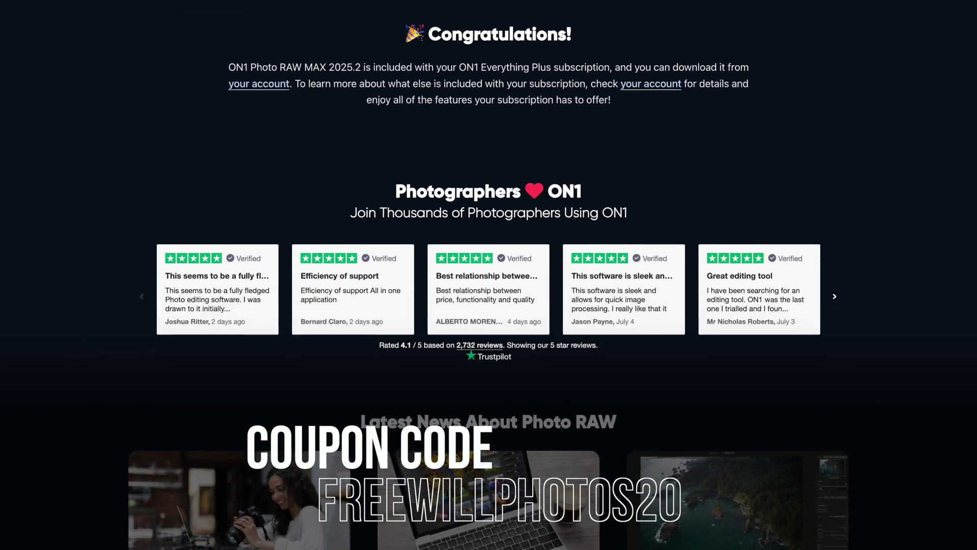
pyautogui.scroll(-5, 489, 275)
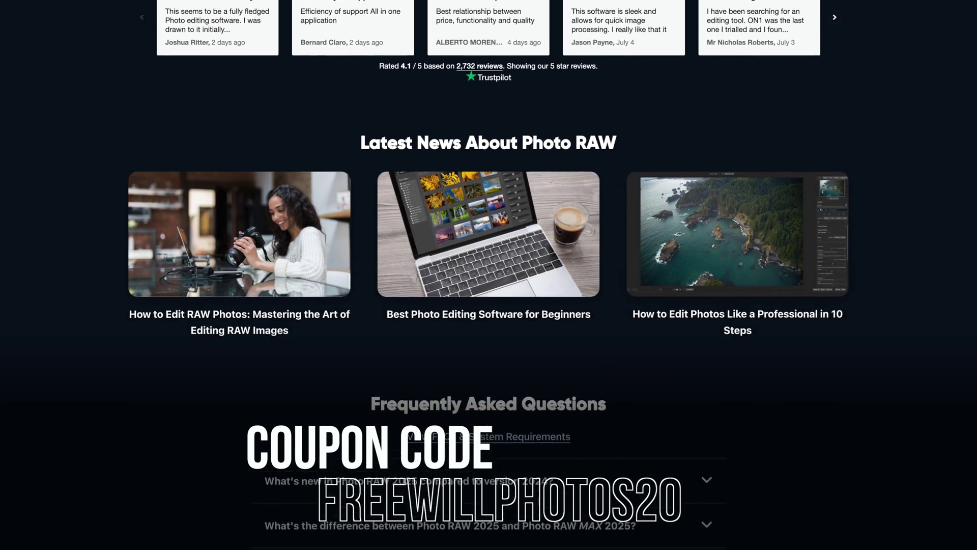
pyautogui.scroll(-4, 488, 275)
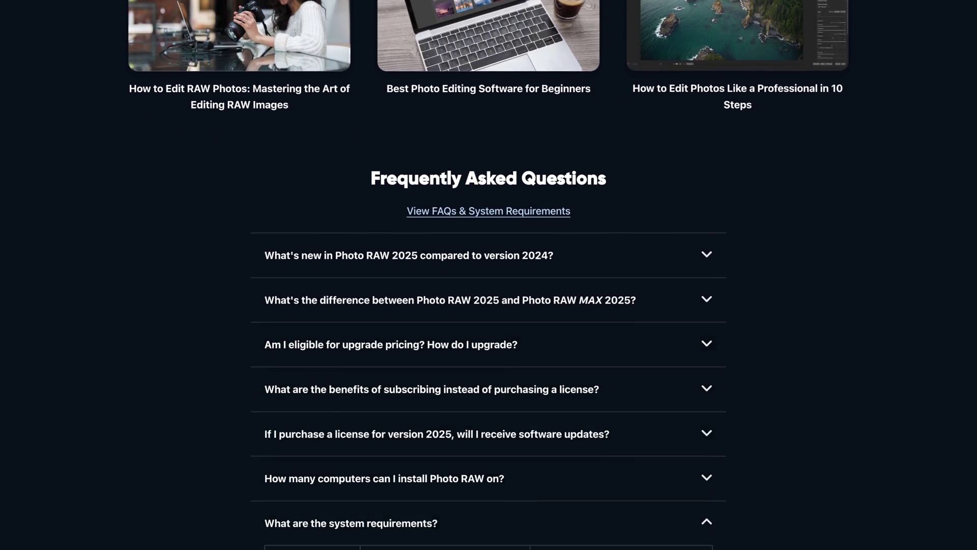
pyautogui.scroll(-3, 488, 275)
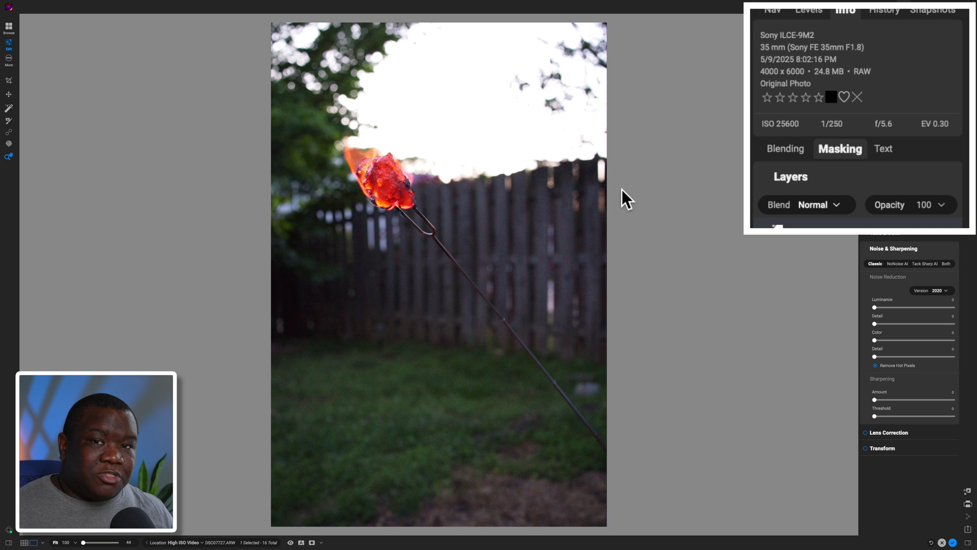
pyautogui.click(429, 216)
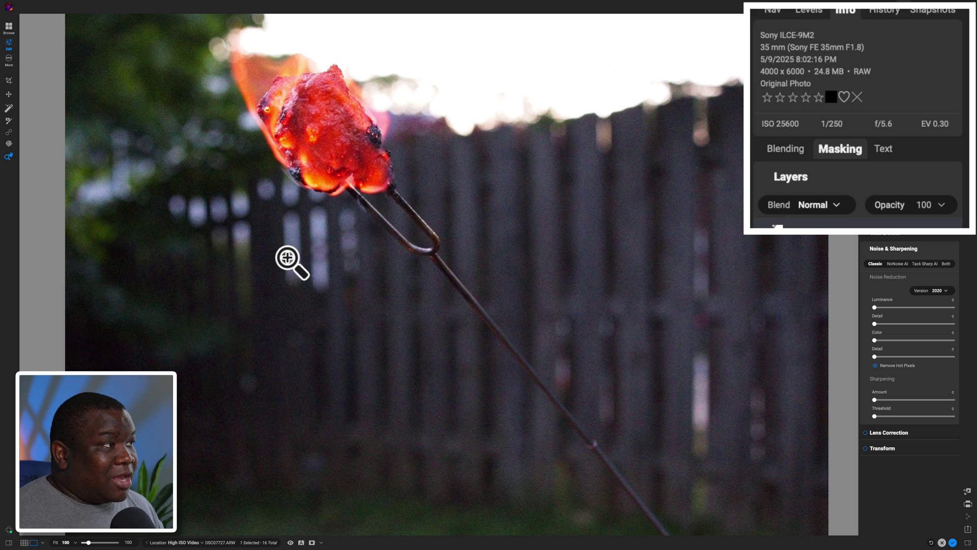
pyautogui.scroll(5, 868, 82)
pyautogui.scroll(-5, 871, 71)
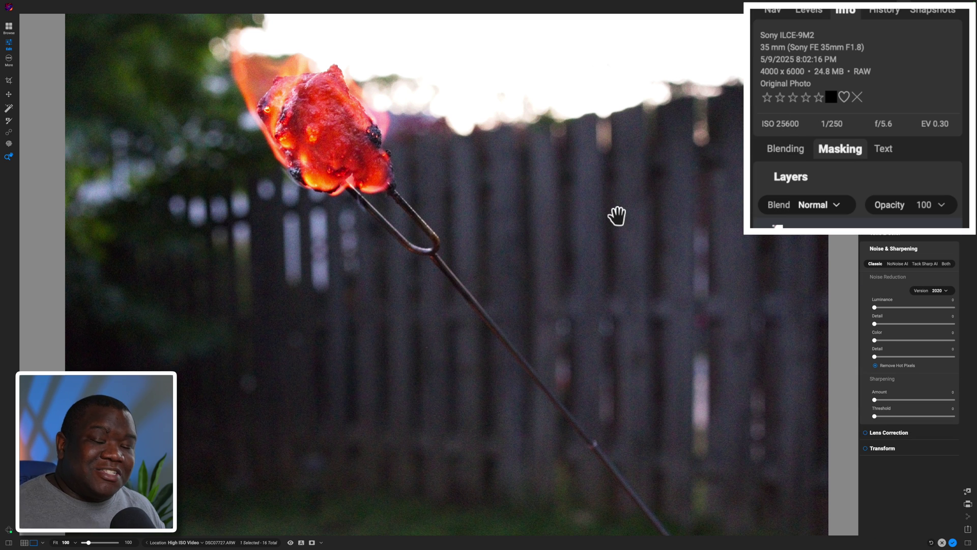
pyautogui.click(402, 268)
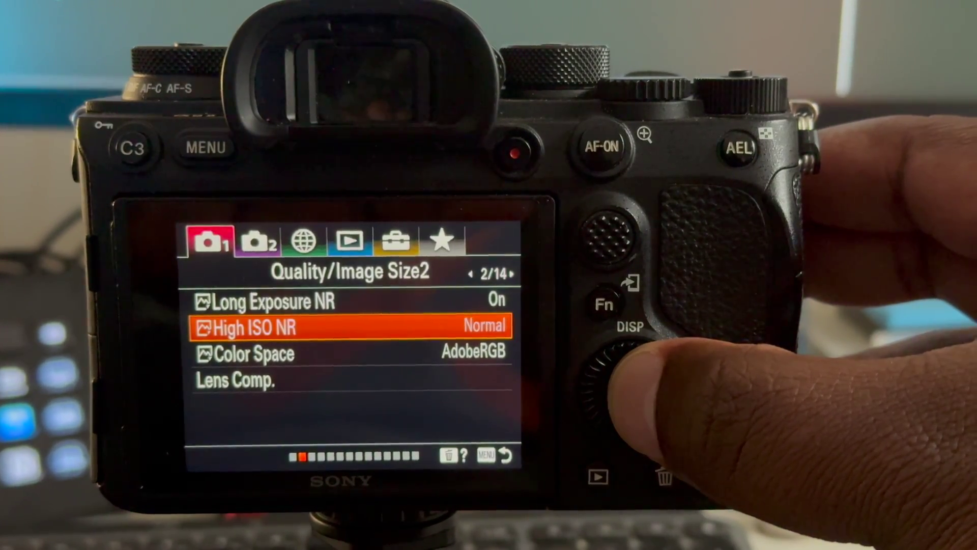
# - Open the camera's High ISO NR choices and highlight Low instead of Normal
pyautogui.press('Return')
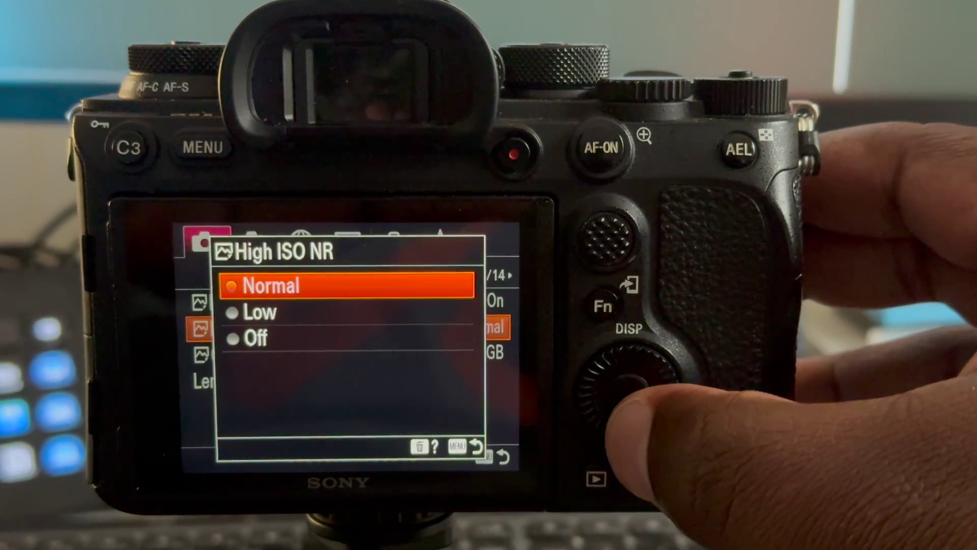
pyautogui.press('Down')
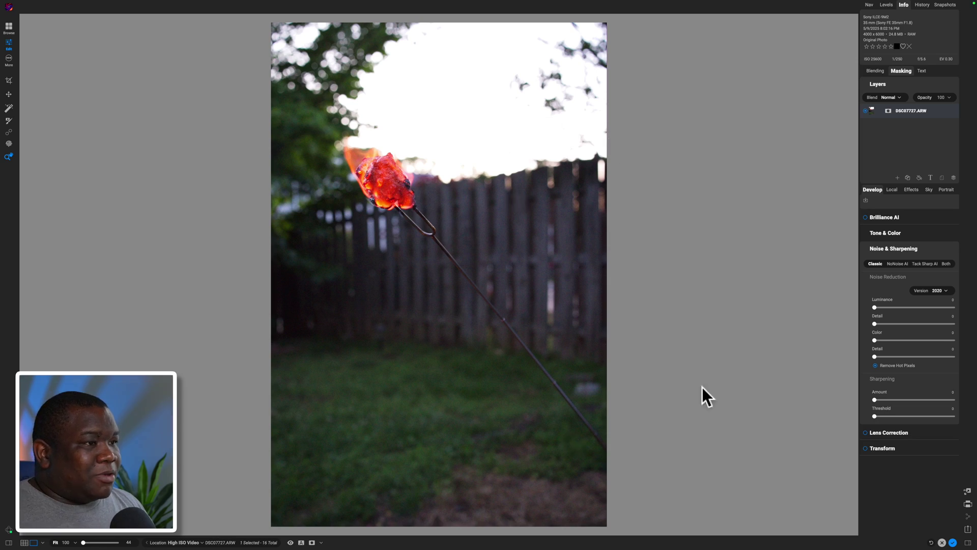
pyautogui.click(869, 249)
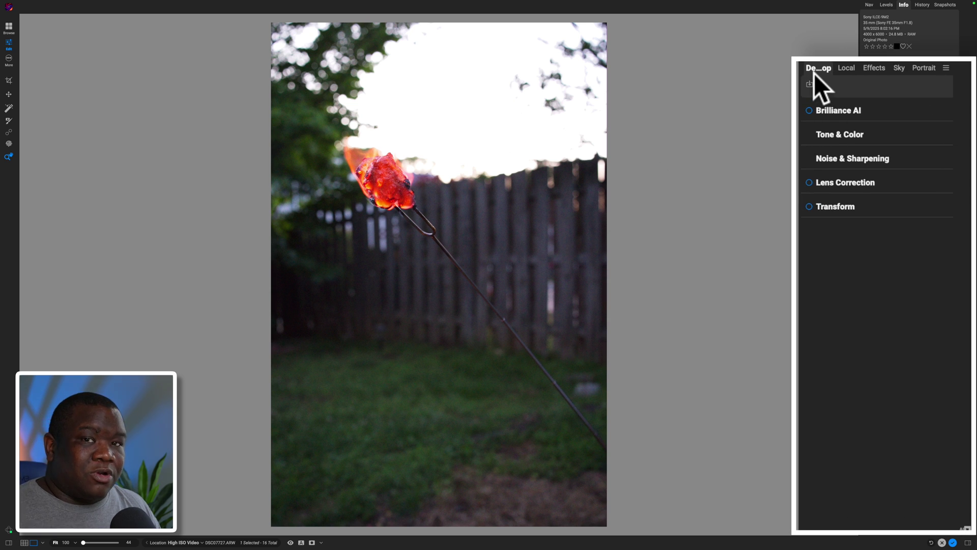
pyautogui.click(891, 69)
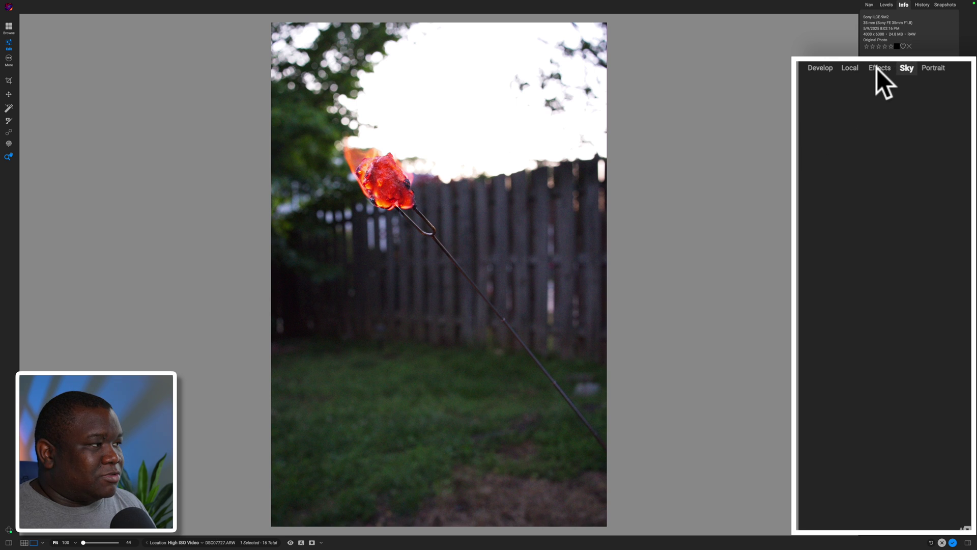
pyautogui.click(870, 68)
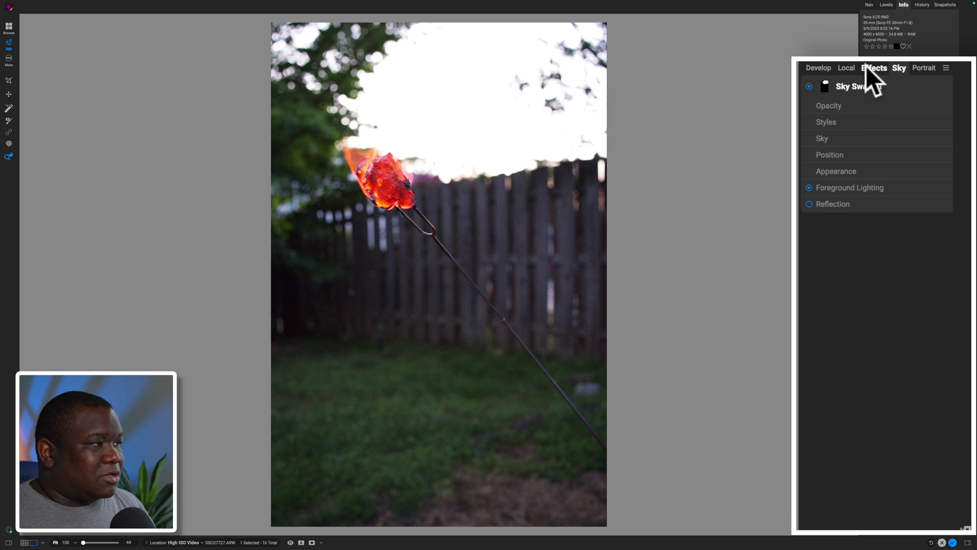
pyautogui.click(816, 70)
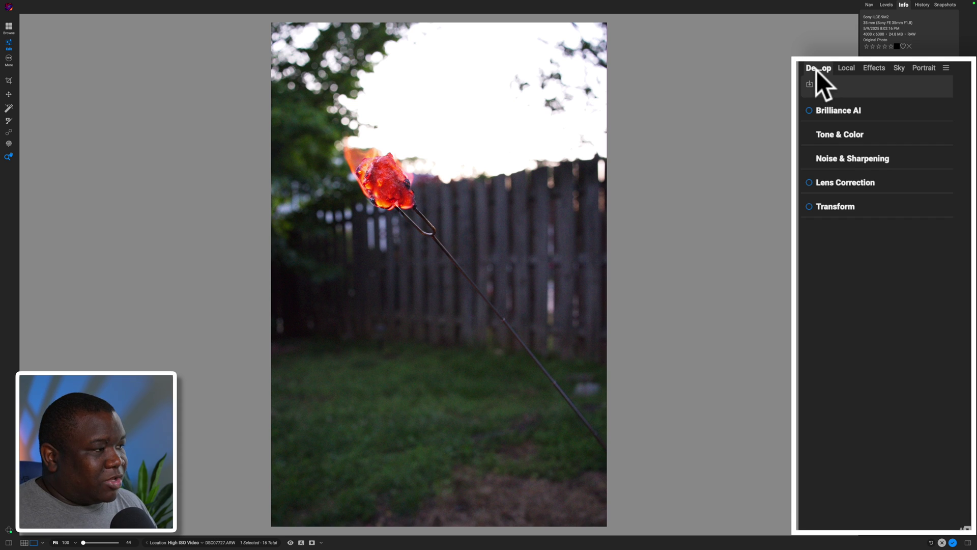
pyautogui.click(832, 162)
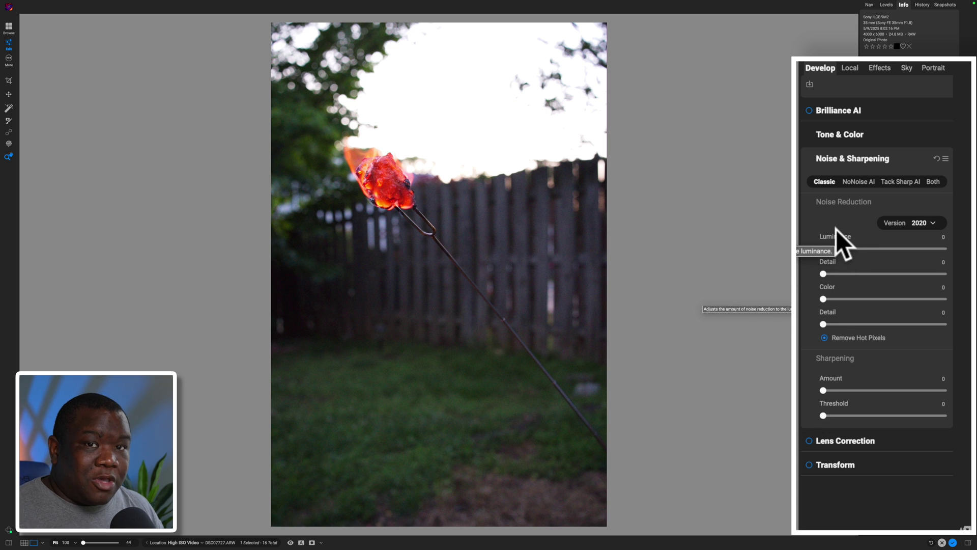
# - Enable NoNoise AI in the Noise & Sharpening panel for the marshmallow photo
pyautogui.click(854, 181)
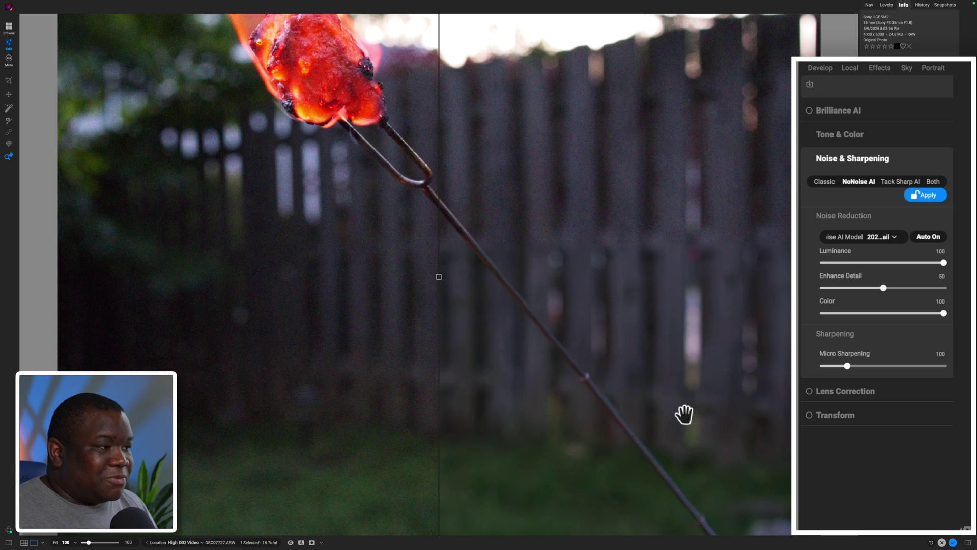
# - Fit the whole photo in the preview and slide the before/after line left toward the flame
pyautogui.click(654, 314)
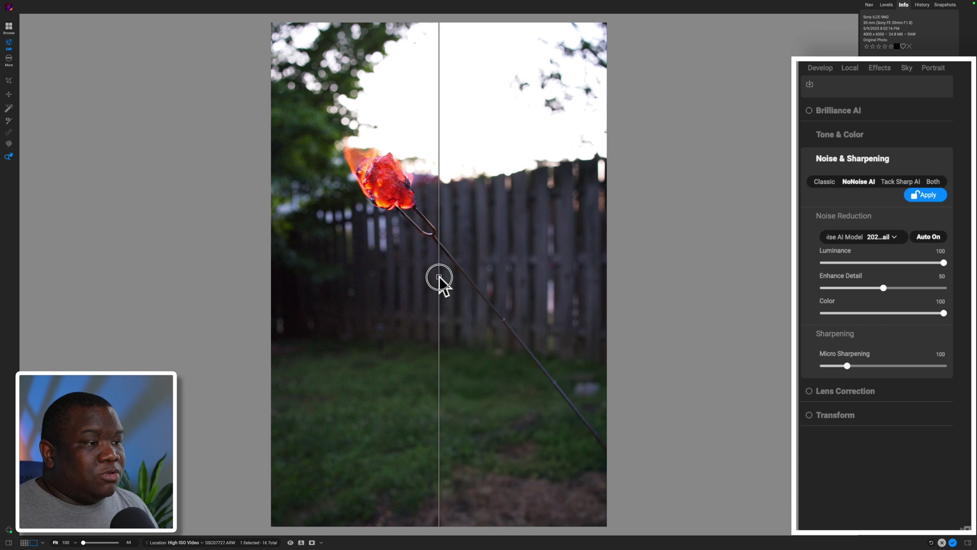
pyautogui.moveTo(439, 277); pyautogui.dragTo(399, 277)
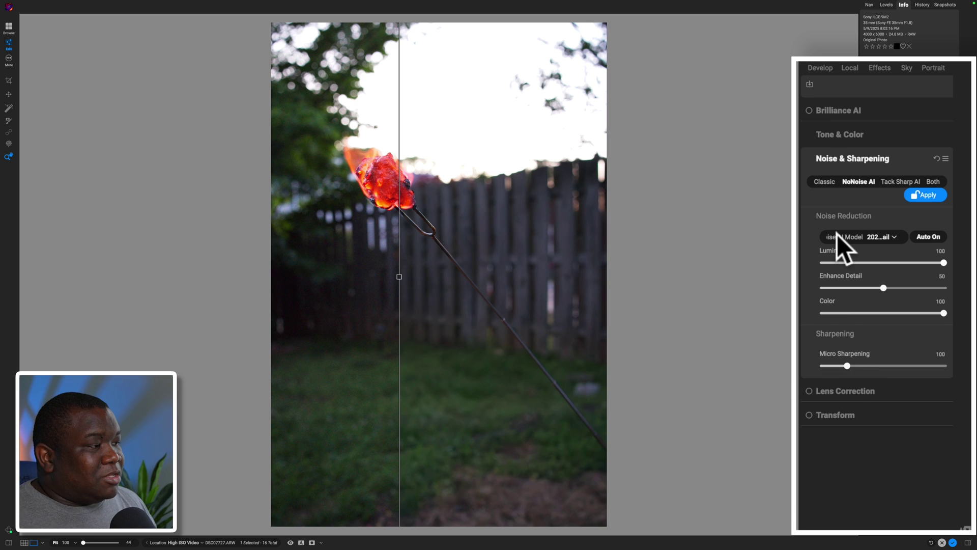
# - Pick '2024 - High Detail' from the NoNoise AI model list
pyautogui.click(878, 237)
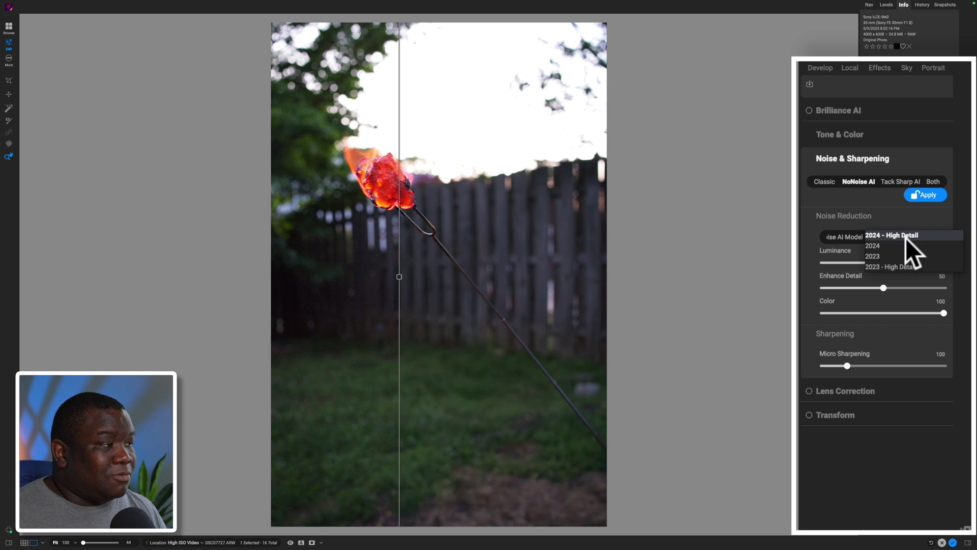
pyautogui.click(905, 237)
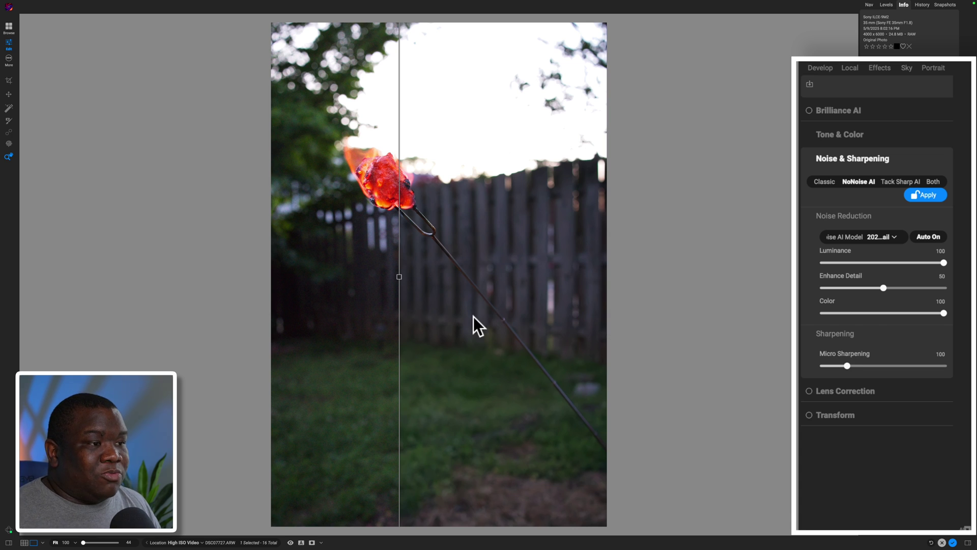
# - Nudge the before/after split line slightly to the right
pyautogui.moveTo(402, 286); pyautogui.dragTo(456, 285)
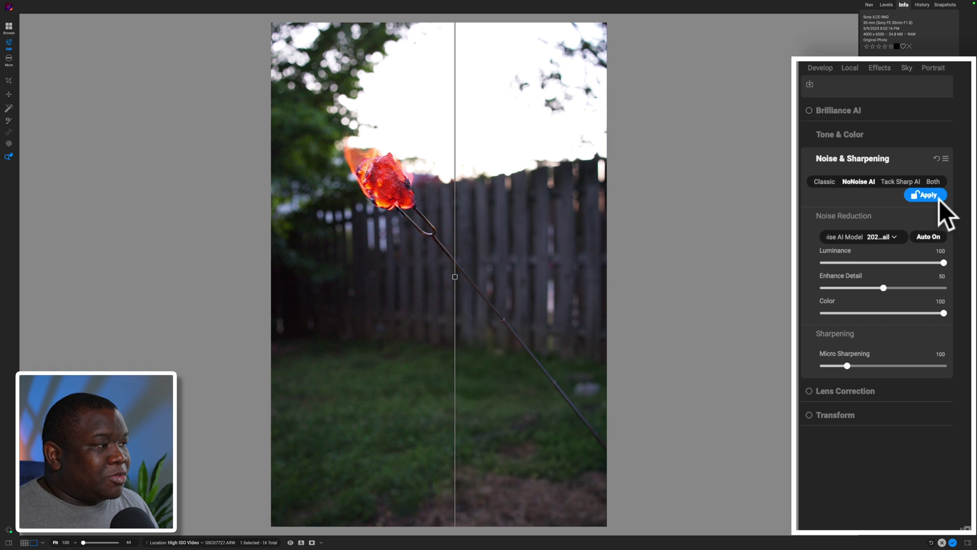